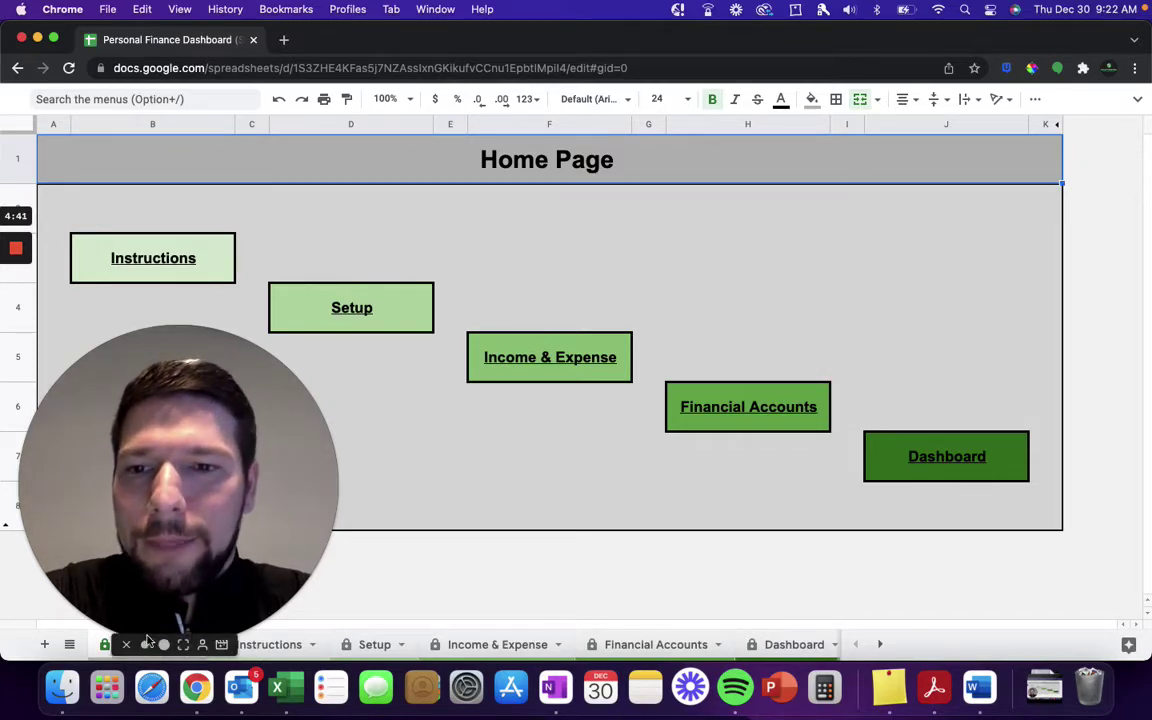
pyautogui.click(147, 645)
pyautogui.click(146, 638)
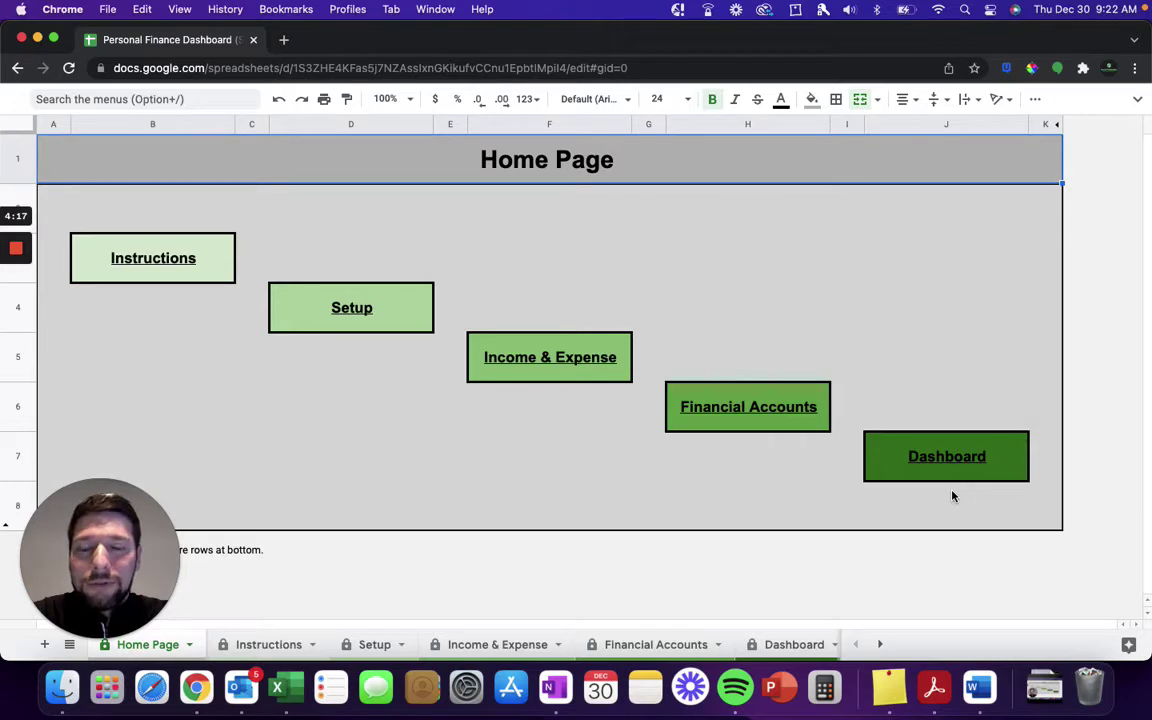
# - Follow the home page link to the Instructions sheet to read the four usage steps
pyautogui.click(327, 410)
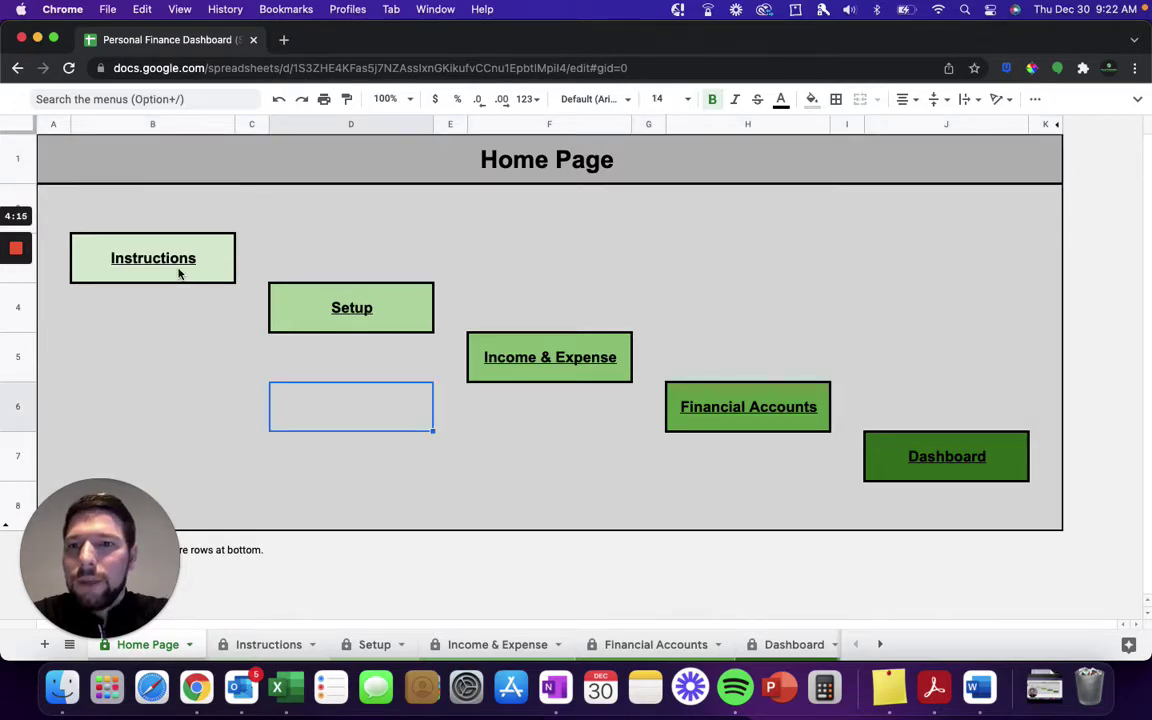
pyautogui.click(179, 273)
pyautogui.click(157, 301)
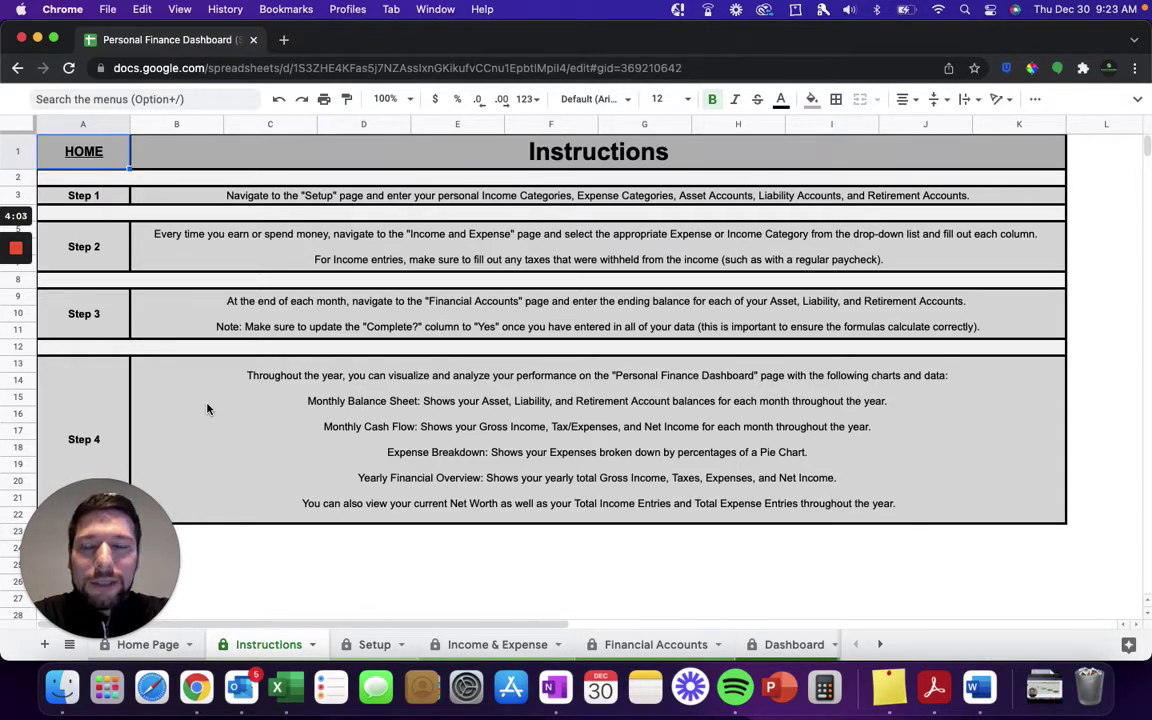
# - Return to the Home Page and follow its link to the Setup sheet to view the category and account lists
pyautogui.moveTo(96, 140)
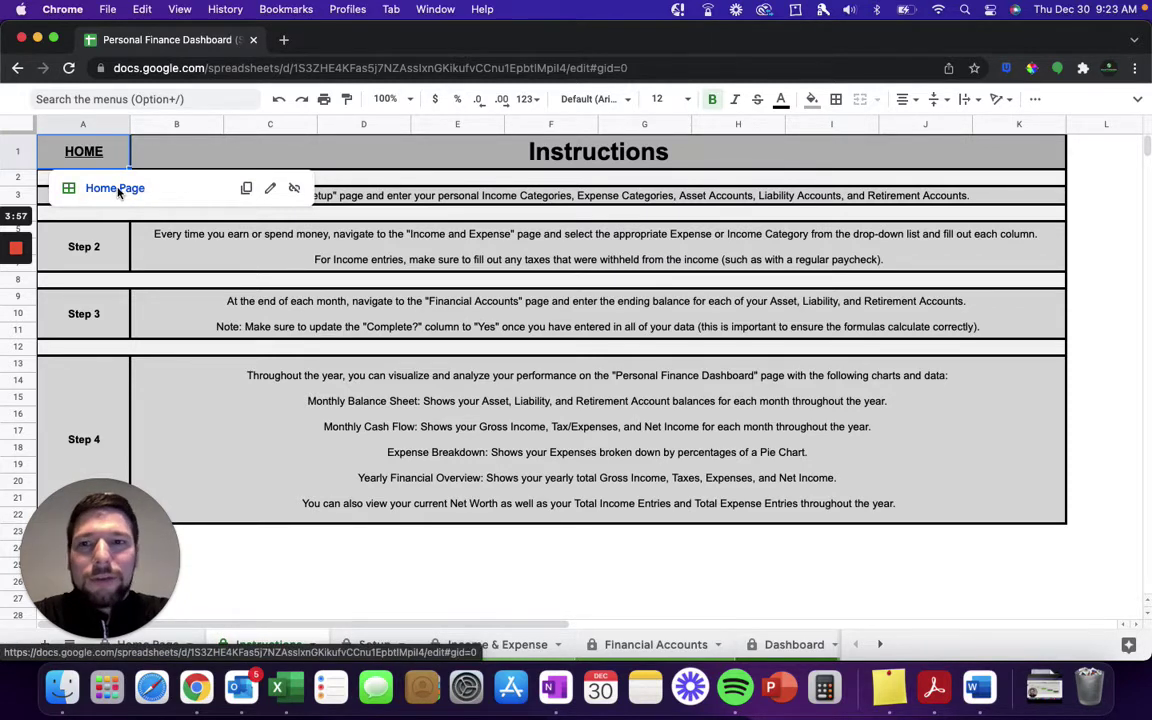
pyautogui.click(118, 191)
pyautogui.click(268, 337)
pyautogui.click(347, 316)
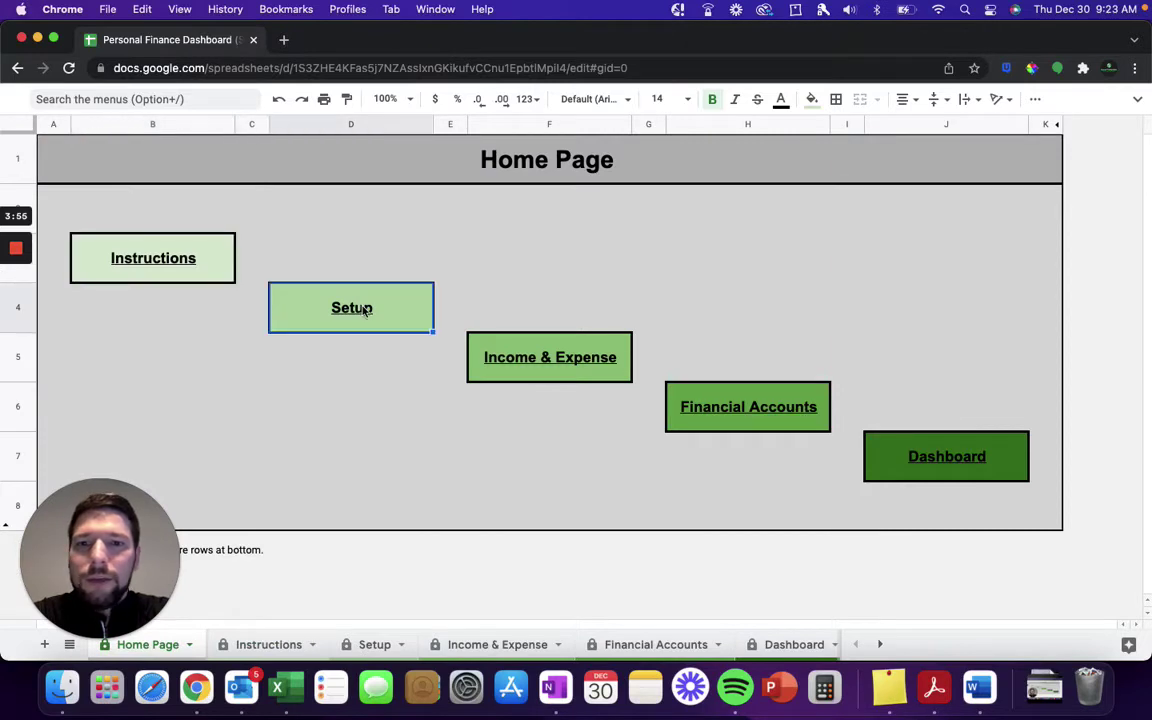
pyautogui.click(335, 353)
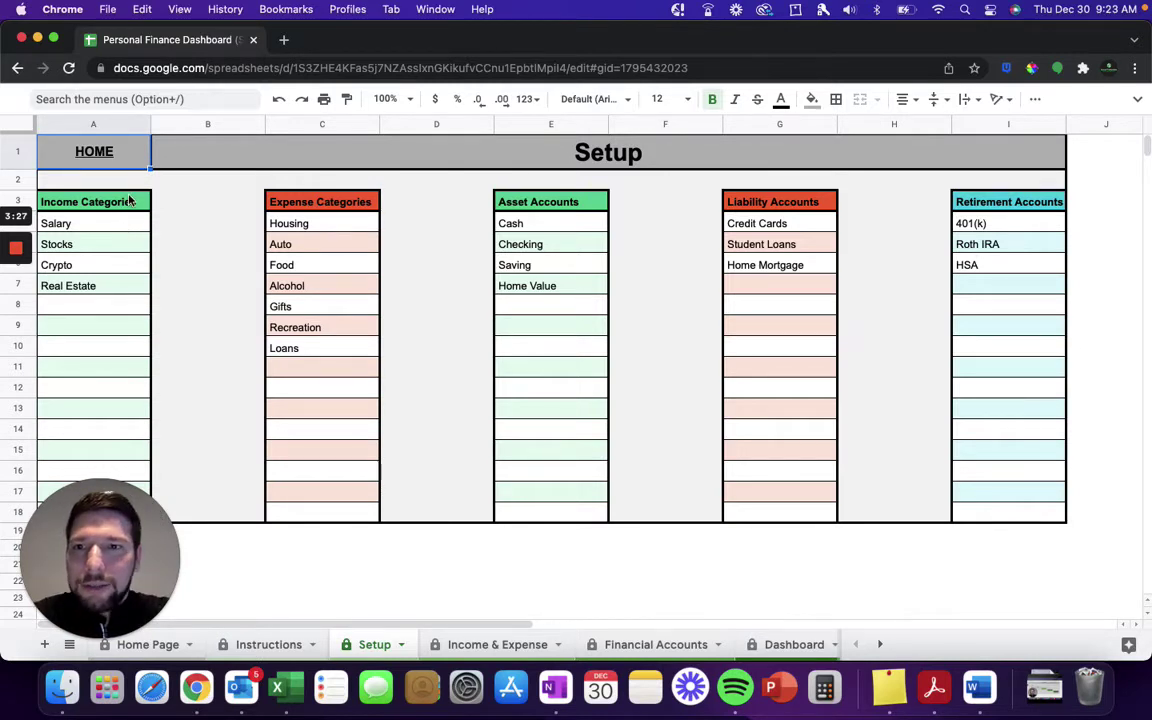
# - Go back to the Home Page and follow its link to the Income & Expense sheet
pyautogui.moveTo(100, 152)
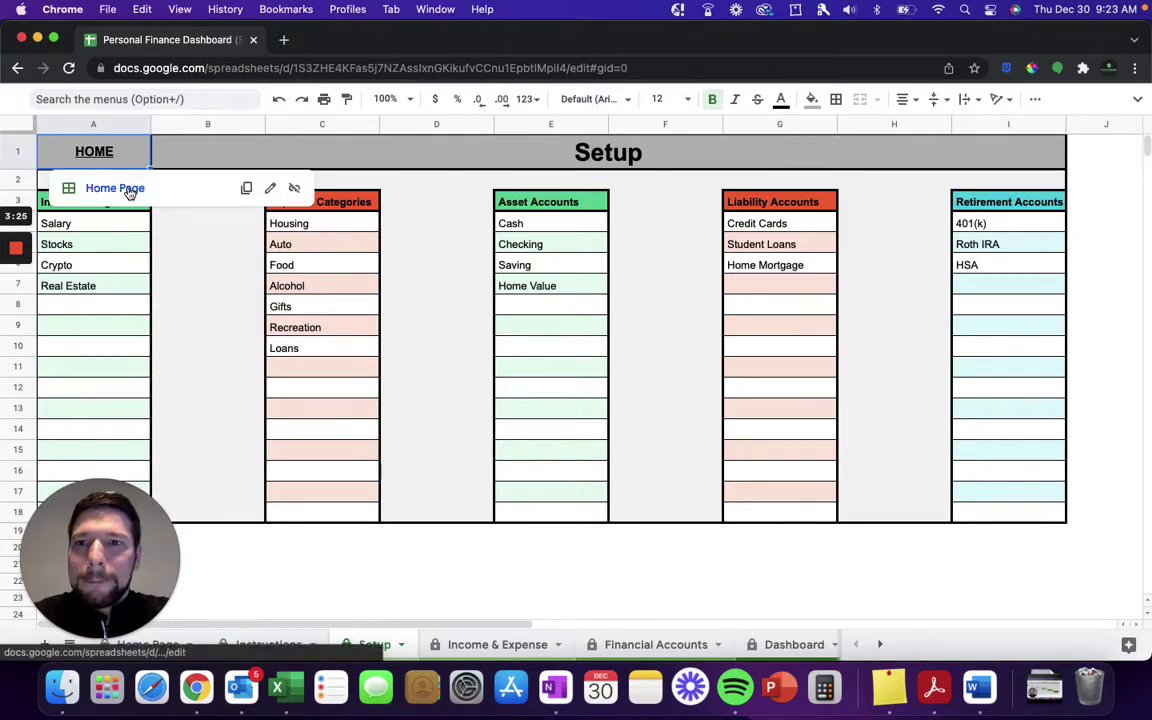
pyautogui.click(125, 190)
pyautogui.click(548, 364)
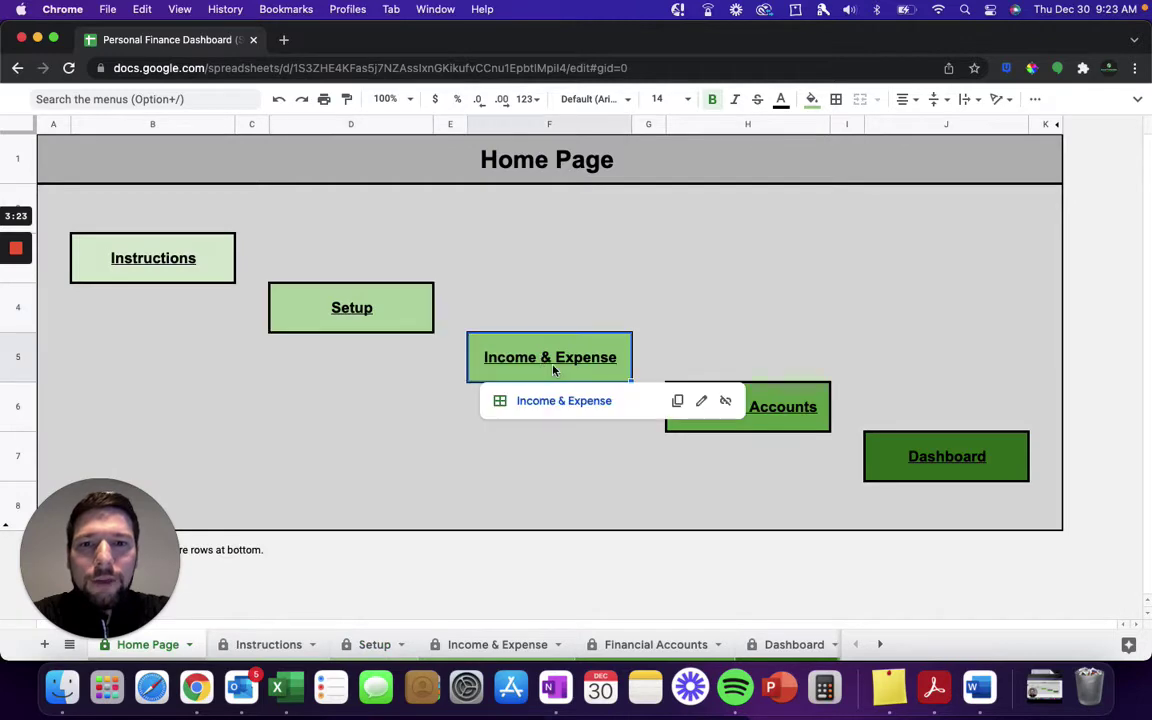
pyautogui.click(549, 402)
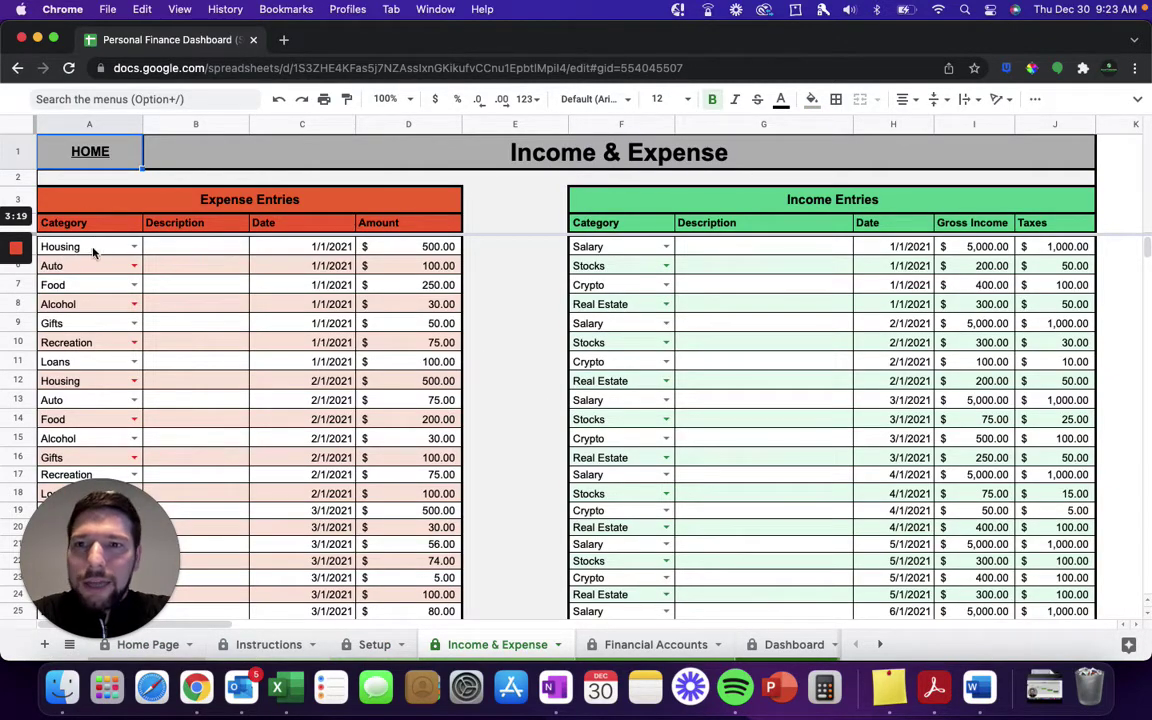
# - View the available category options for the first expense entry and the first income entry without changing them
pyautogui.click(134, 247)
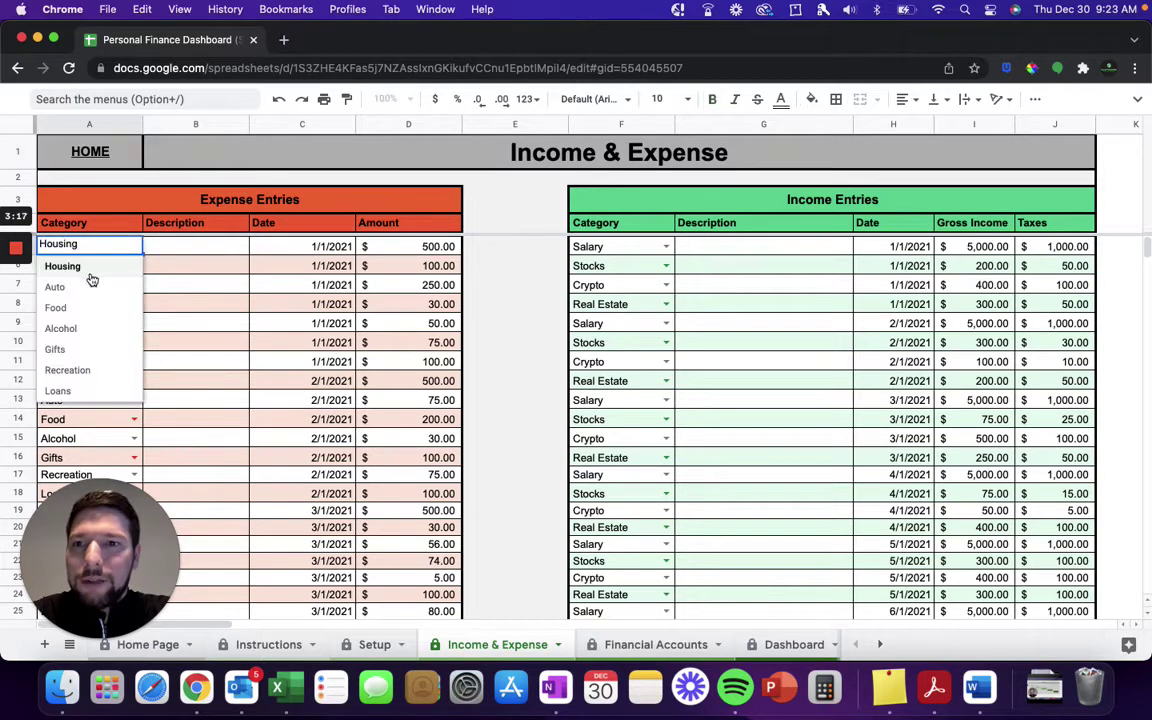
pyautogui.click(748, 262)
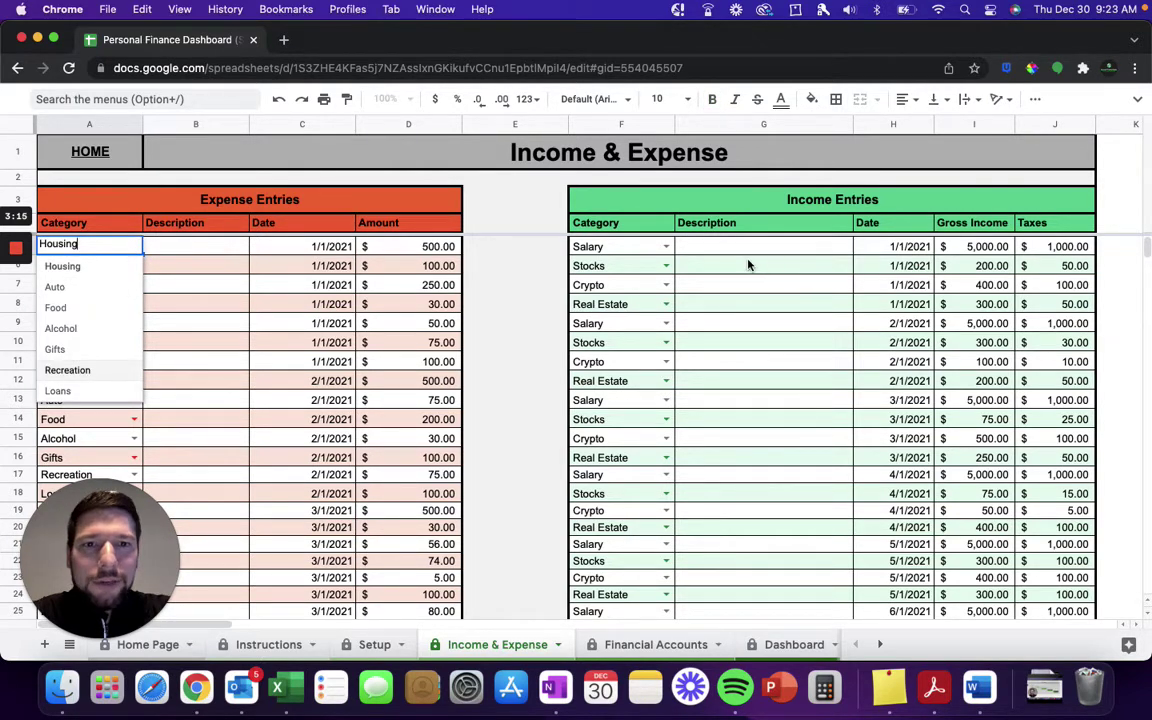
pyautogui.click(667, 247)
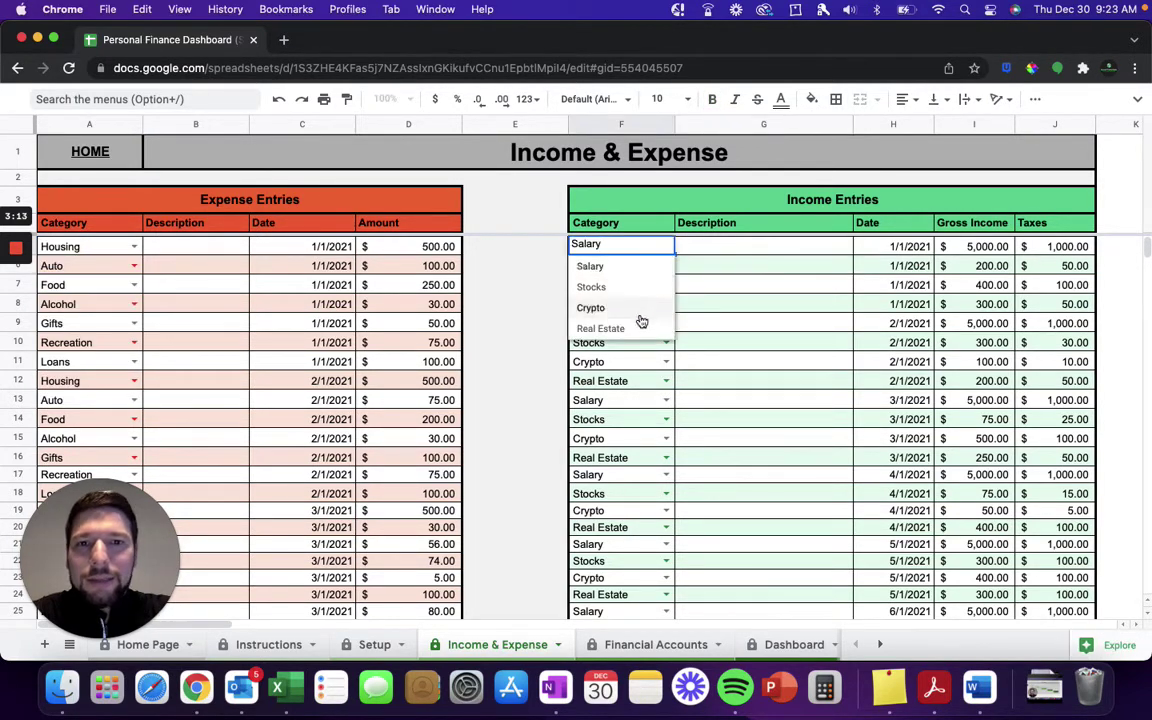
pyautogui.click(766, 308)
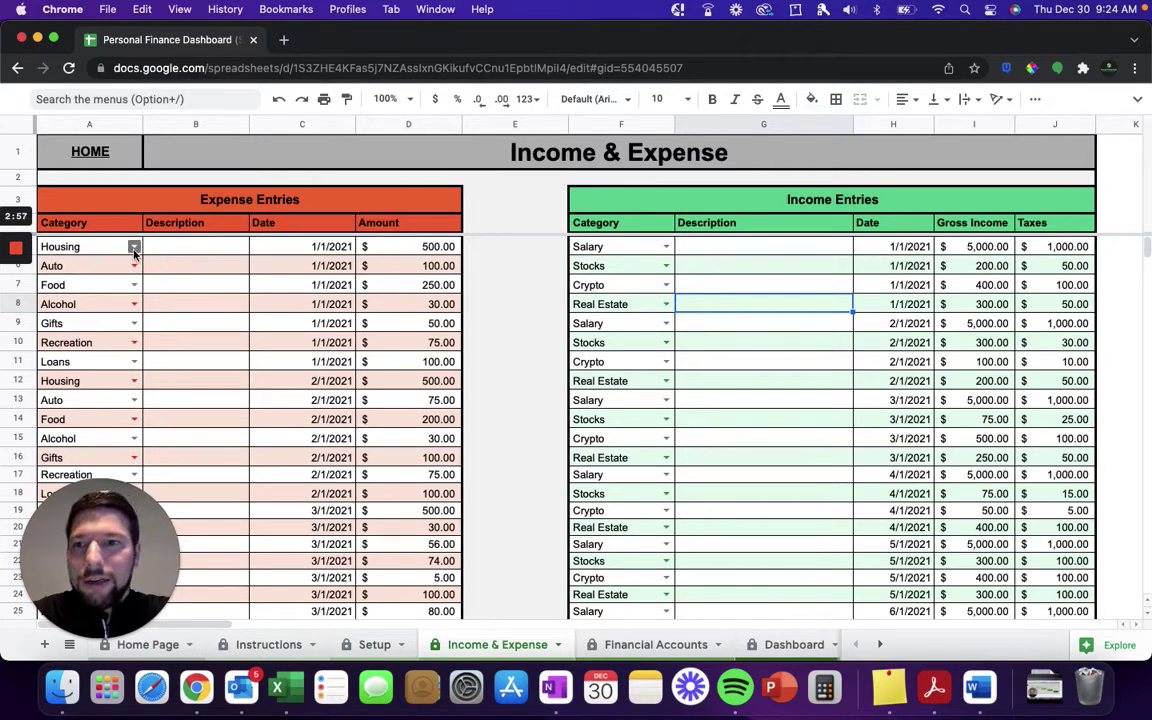
# - Review the first expense entry's category options, description, date and amount cells
pyautogui.click(134, 247)
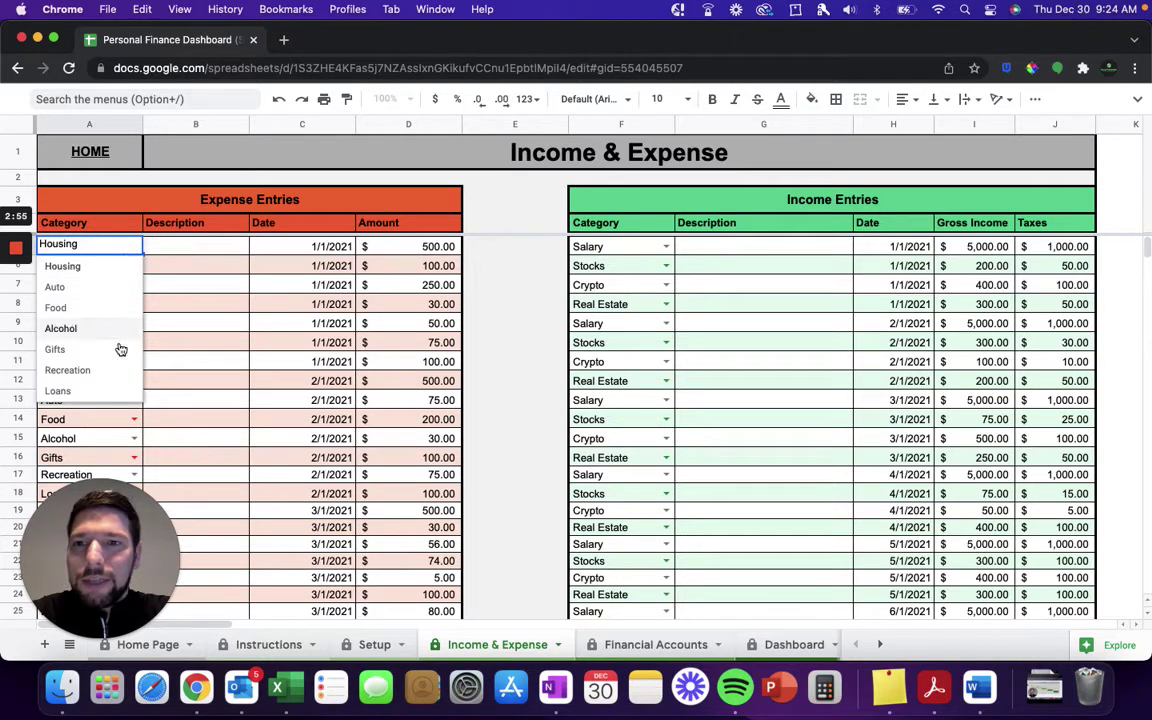
pyautogui.click(210, 248)
pyautogui.click(314, 250)
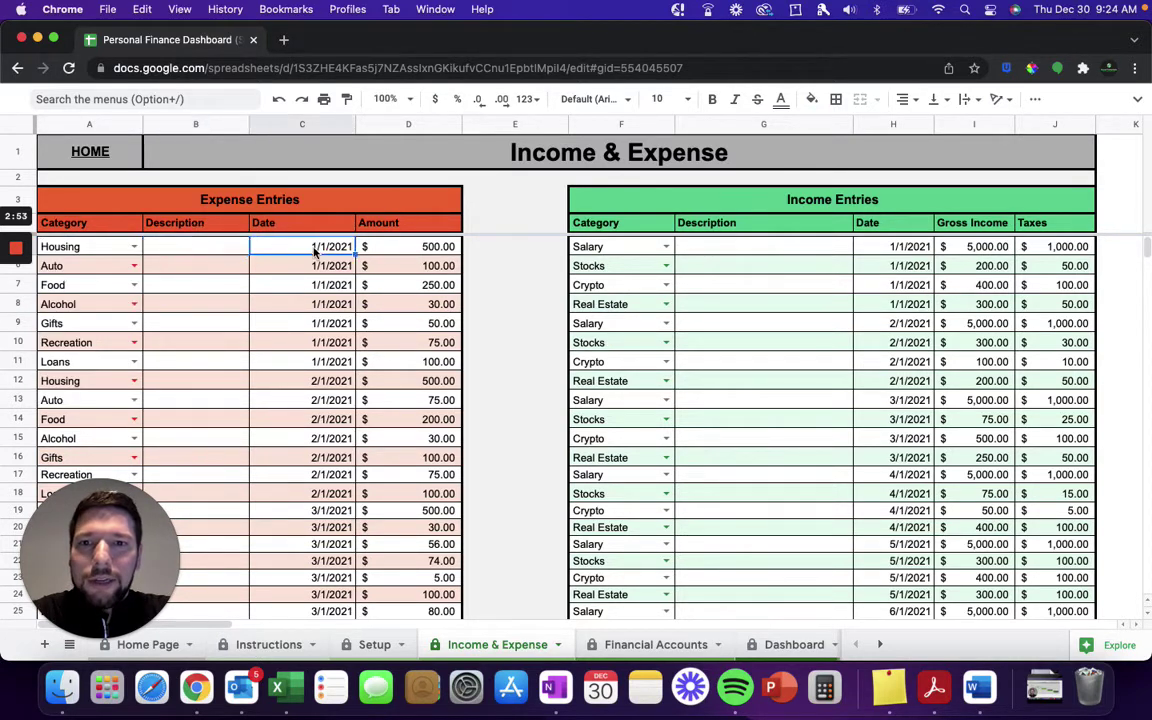
pyautogui.click(414, 248)
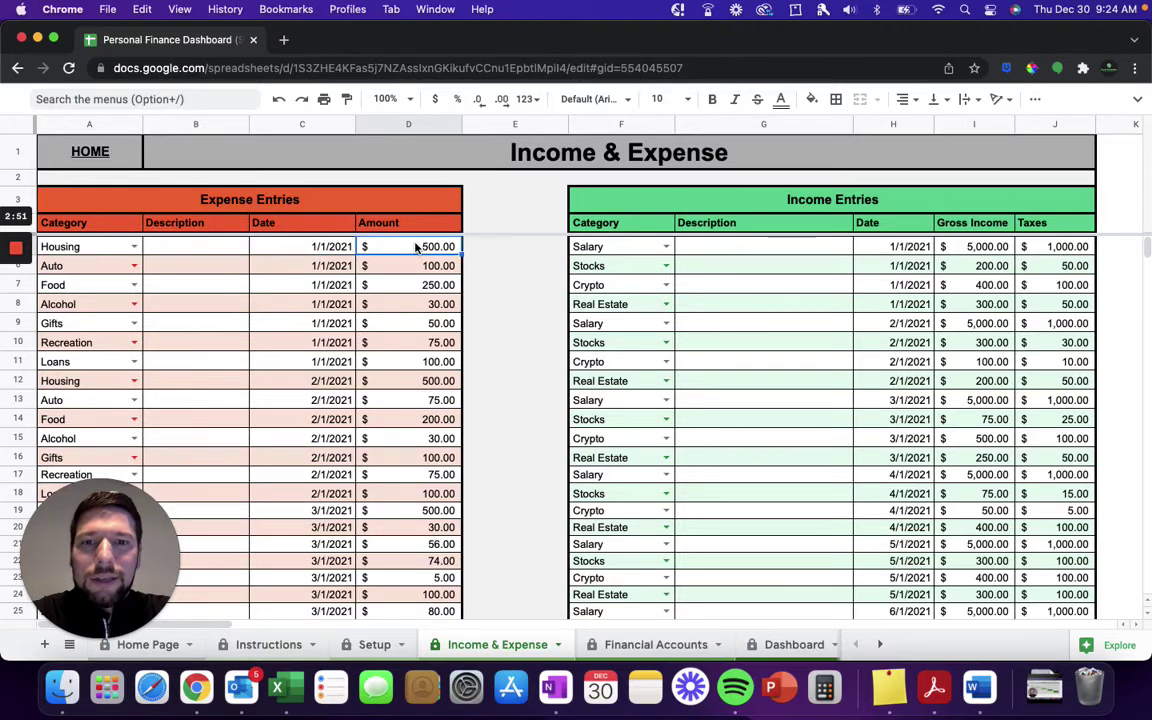
pyautogui.click(244, 256)
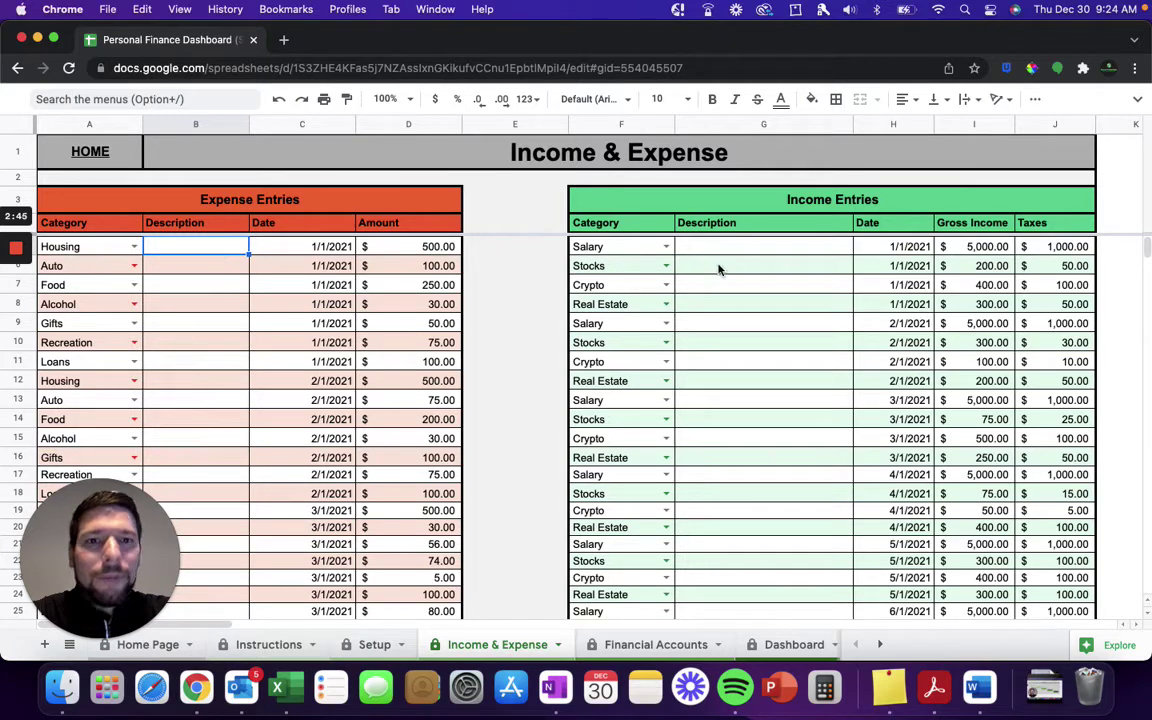
# - Review the first income entry's category options, description and taxes cells
pyautogui.click(665, 249)
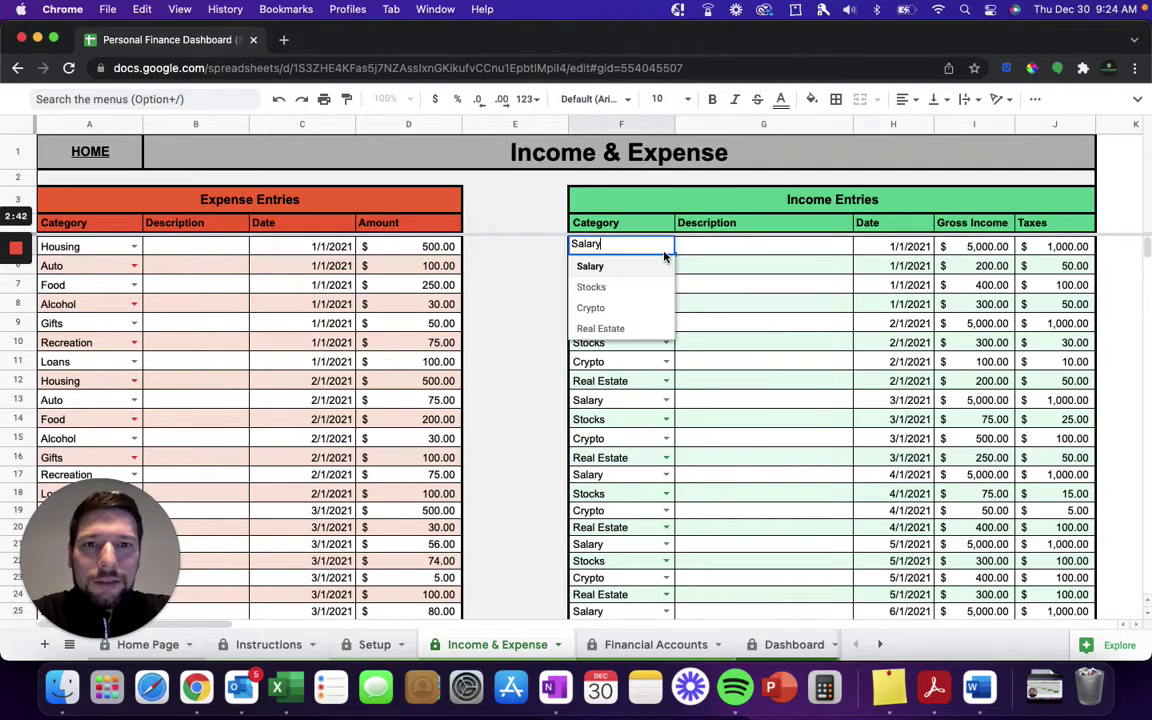
pyautogui.click(765, 250)
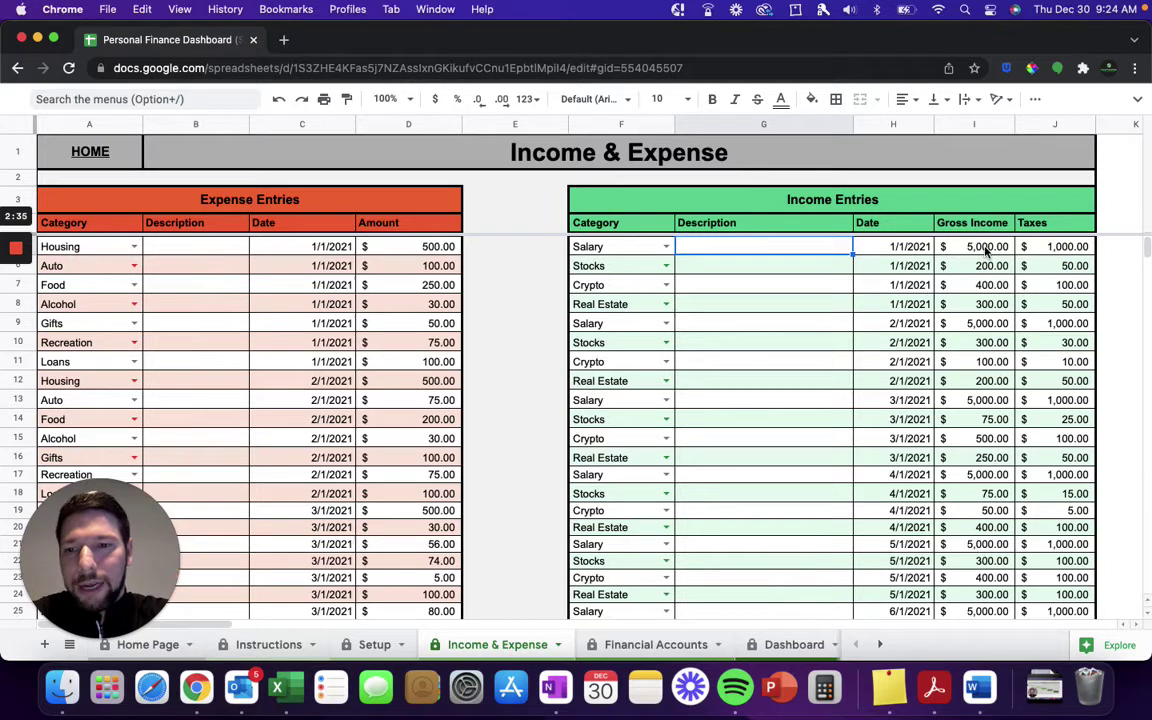
pyautogui.click(1052, 250)
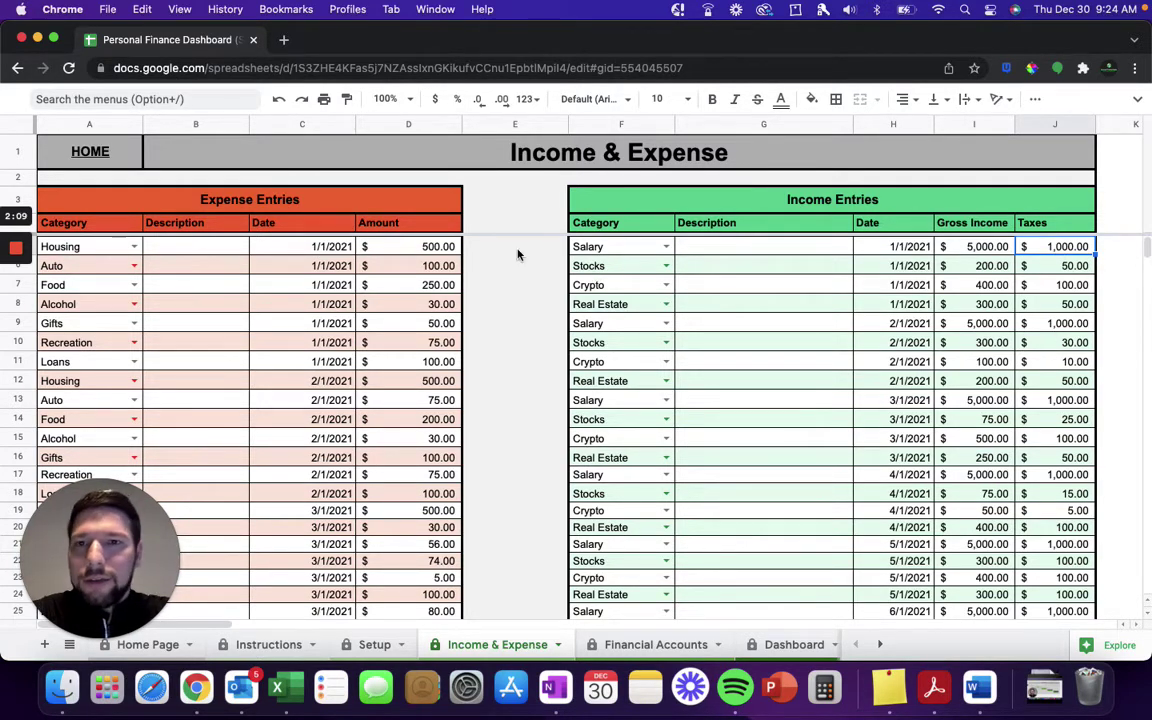
# - Return to the Home Page and follow its link to the Financial Accounts sheet
pyautogui.click(92, 145)
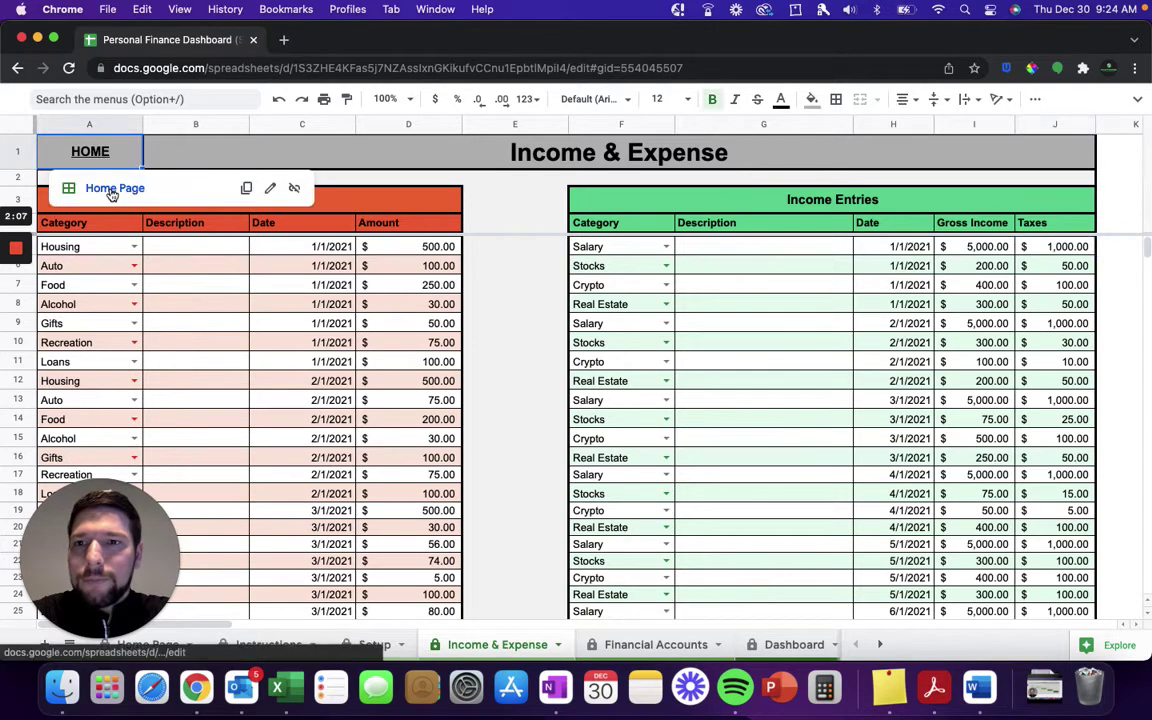
pyautogui.click(112, 192)
pyautogui.click(733, 410)
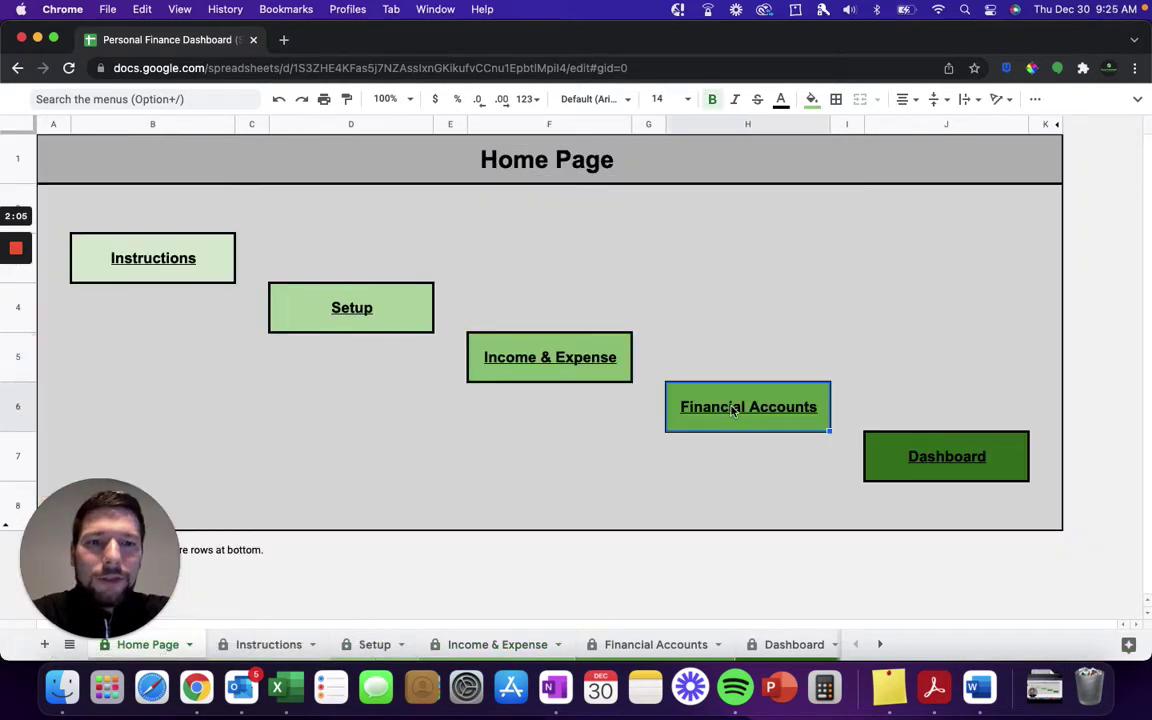
pyautogui.click(740, 452)
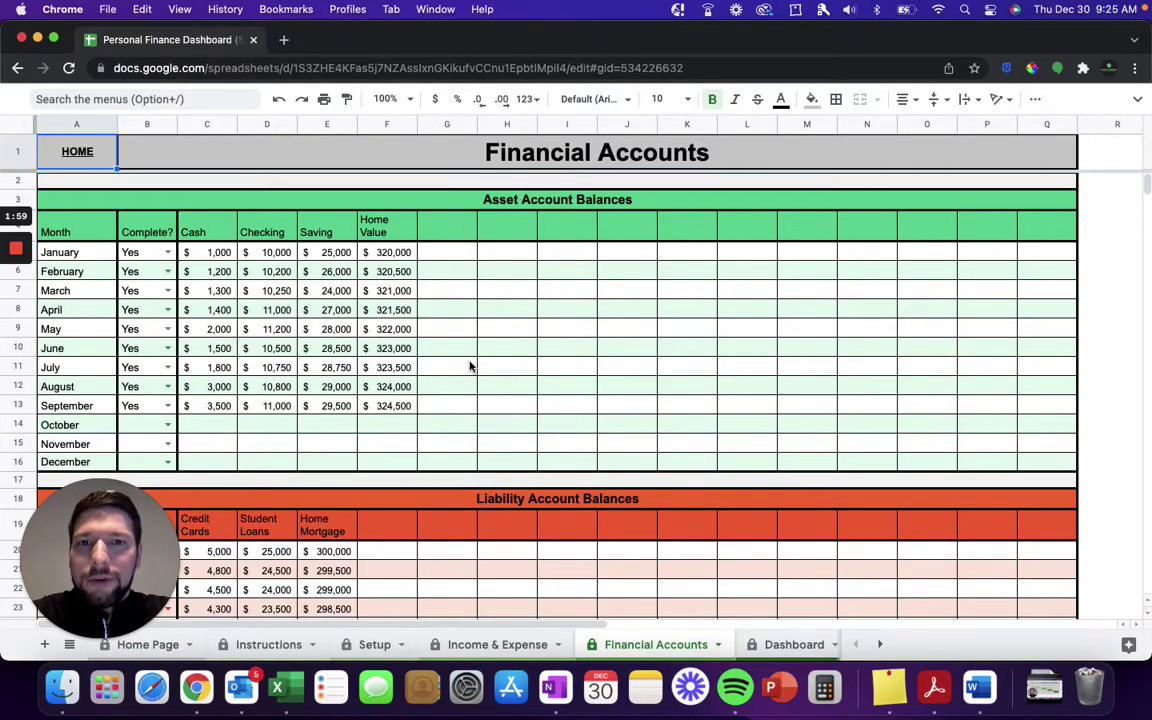
# - Look through the asset, liability and retirement balance tables, ending at January's Complete? cell in the asset table
pyautogui.scroll(-3, 478, 367)
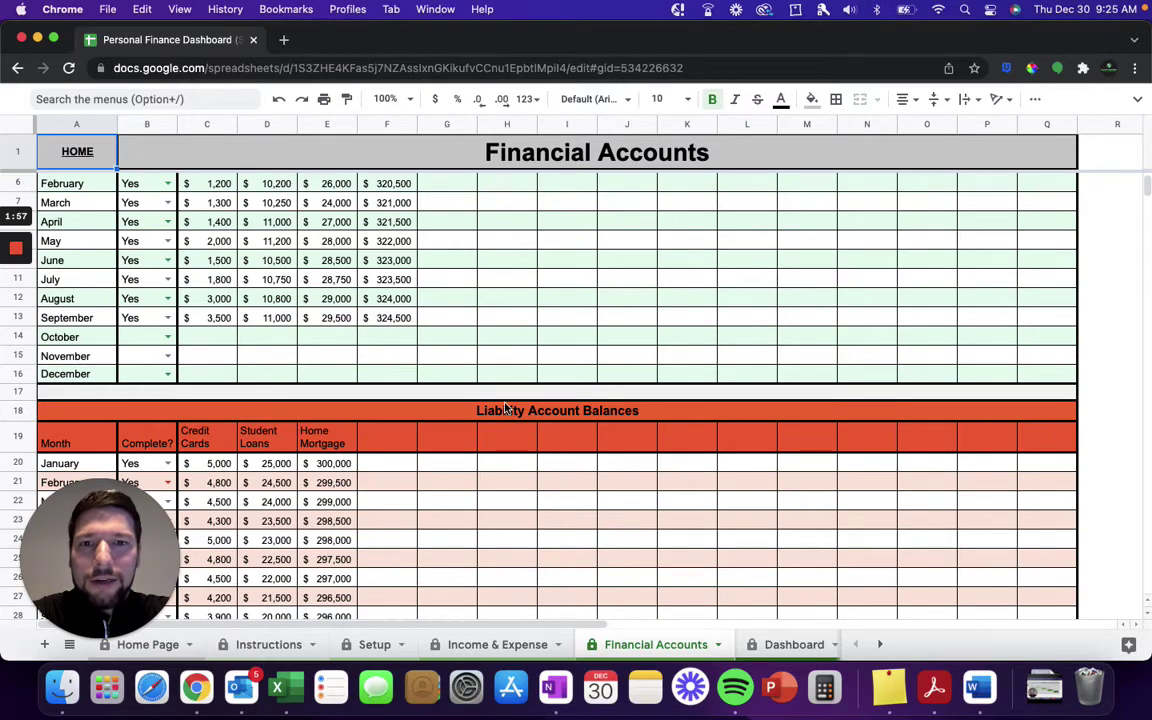
pyautogui.scroll(-12, 515, 426)
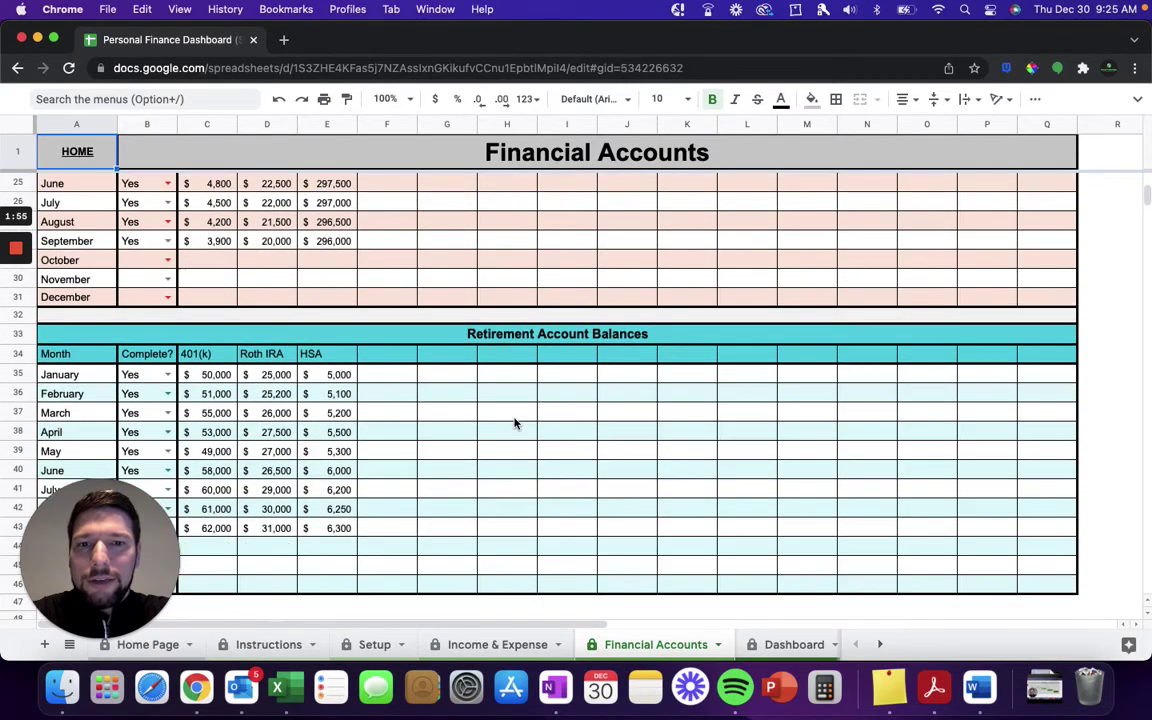
pyautogui.scroll(14, 381, 386)
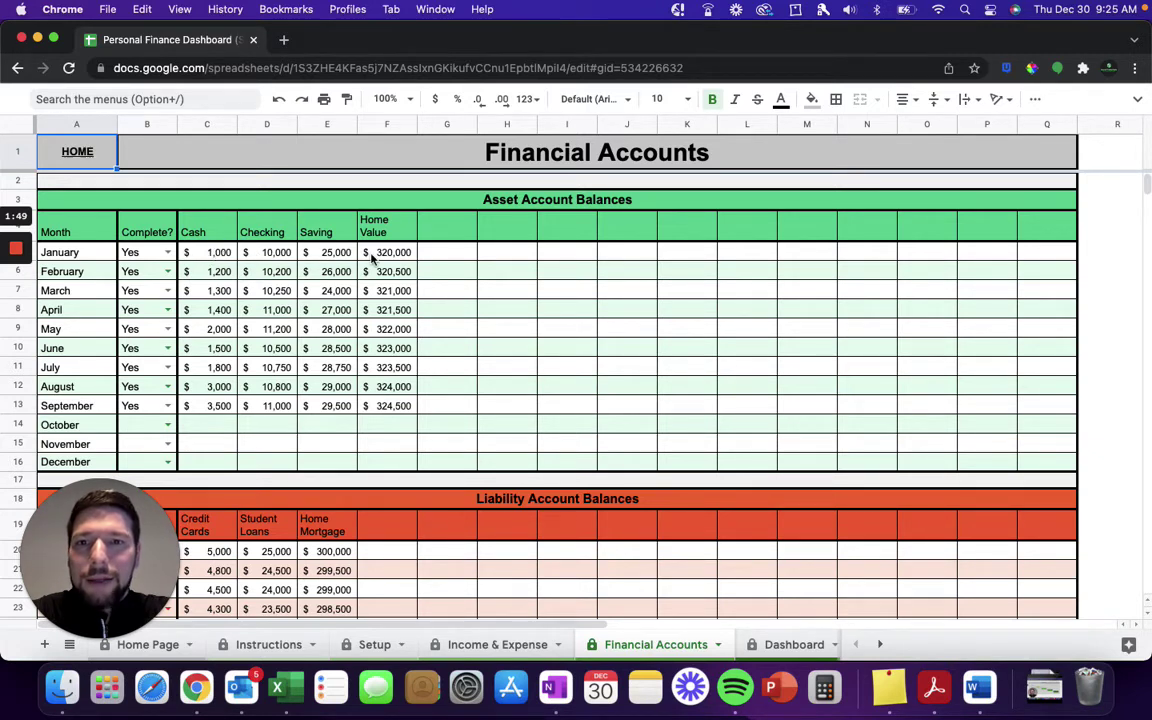
pyautogui.click(155, 252)
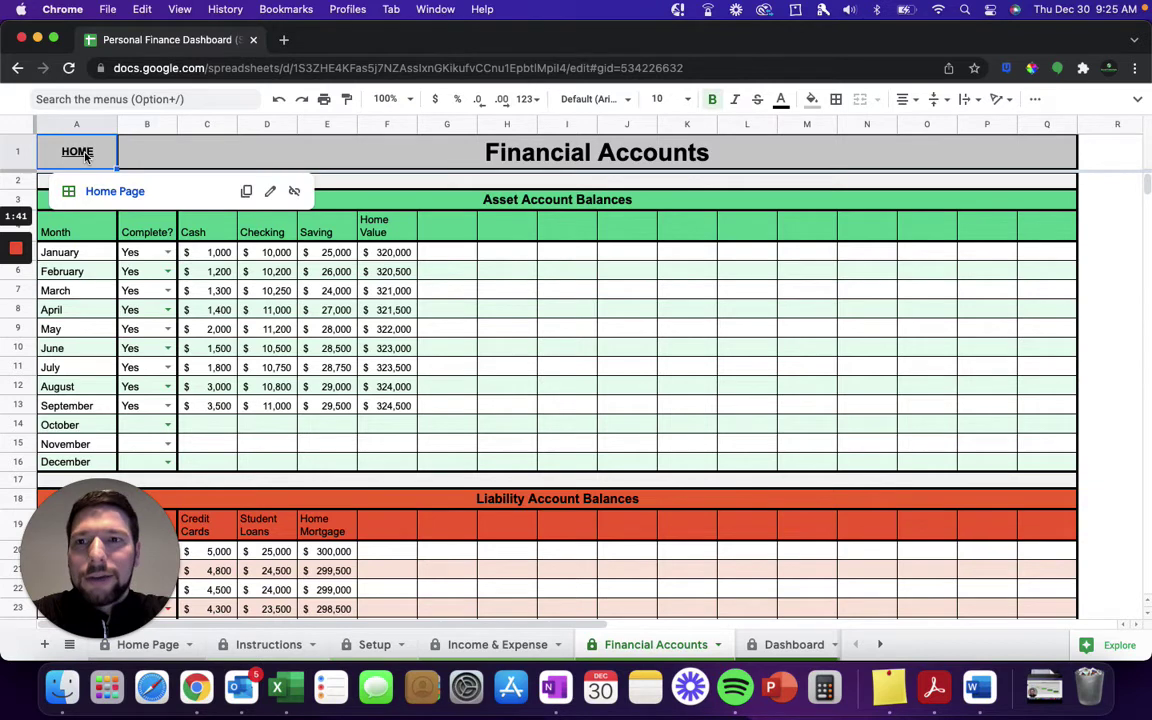
# - Return to the Home Page and follow its link to the Dashboard sheet
pyautogui.click(131, 193)
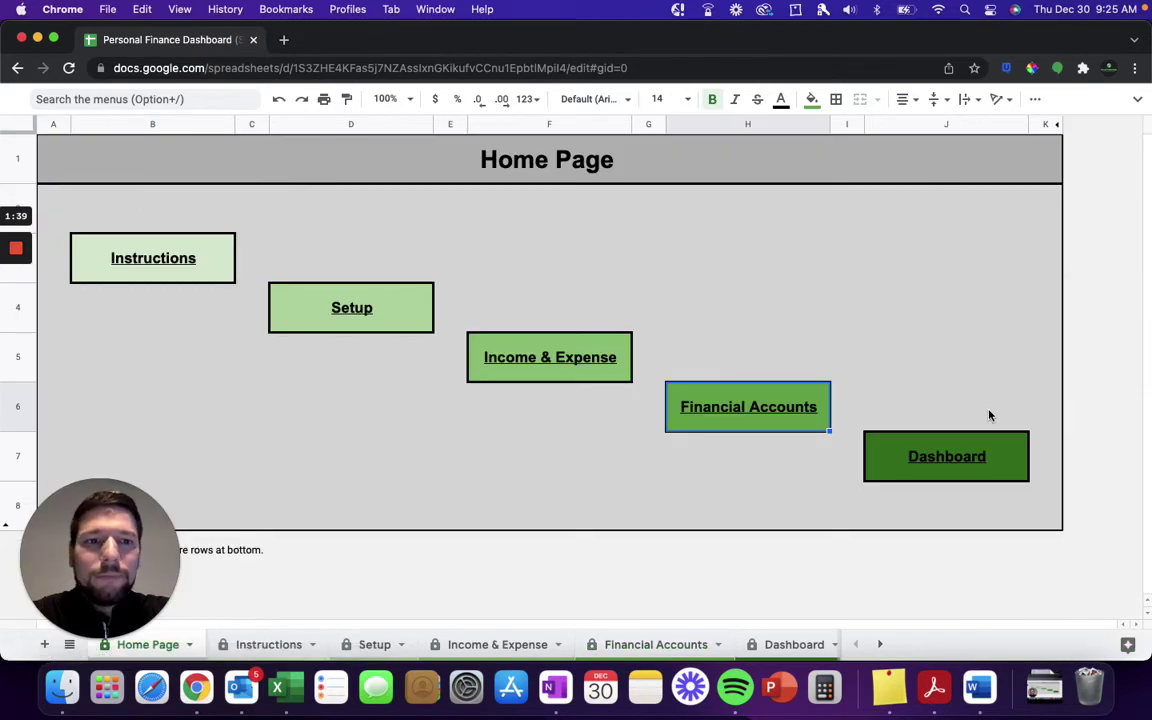
pyautogui.click(944, 461)
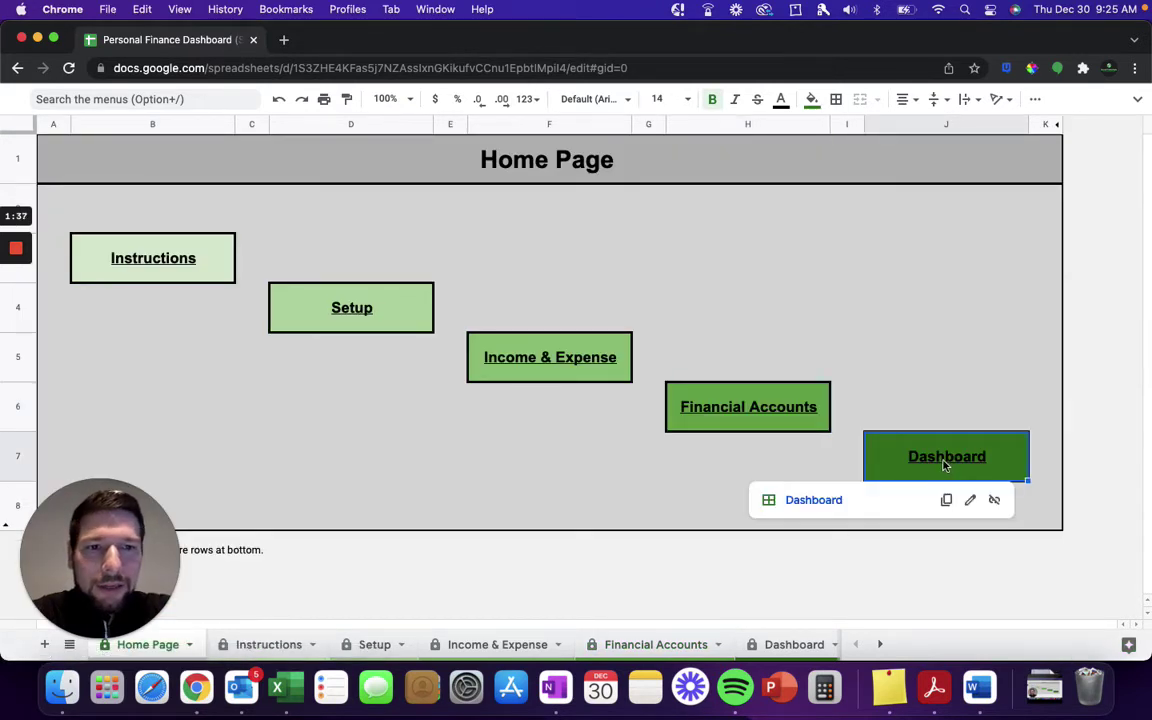
pyautogui.click(822, 501)
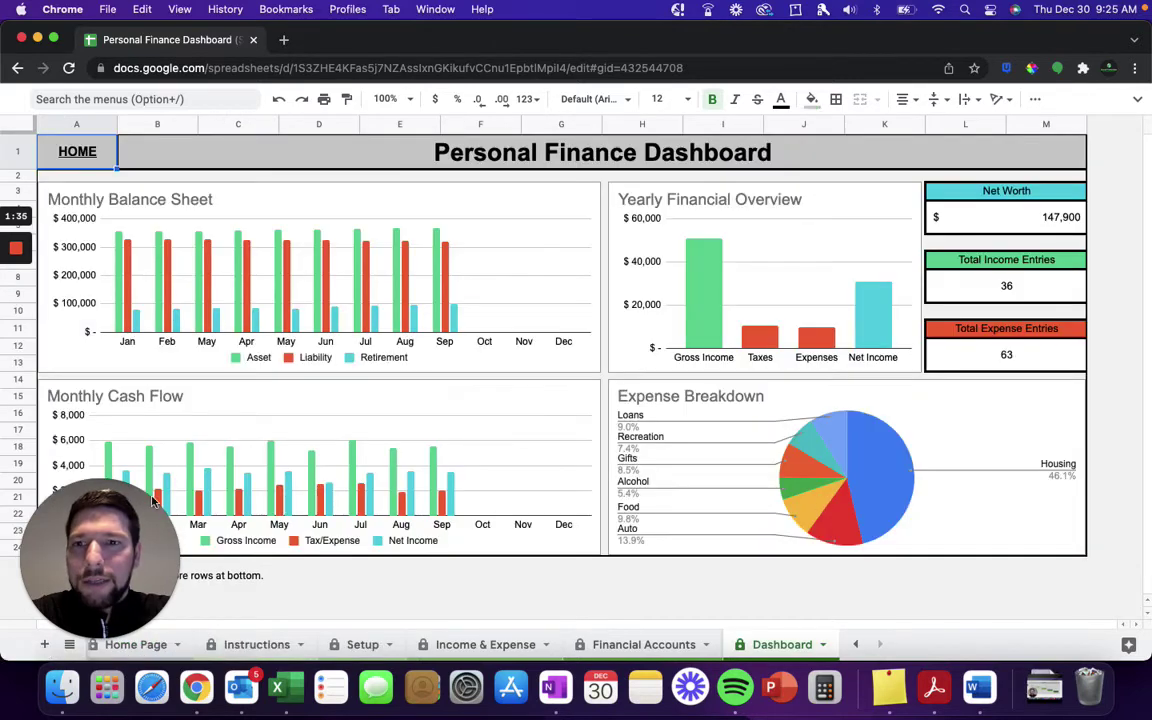
# - Examine the Monthly Cash Flow chart and read the values of each bar in the Yearly Financial Overview chart
pyautogui.moveTo(119, 594); pyautogui.dragTo(990, 588)
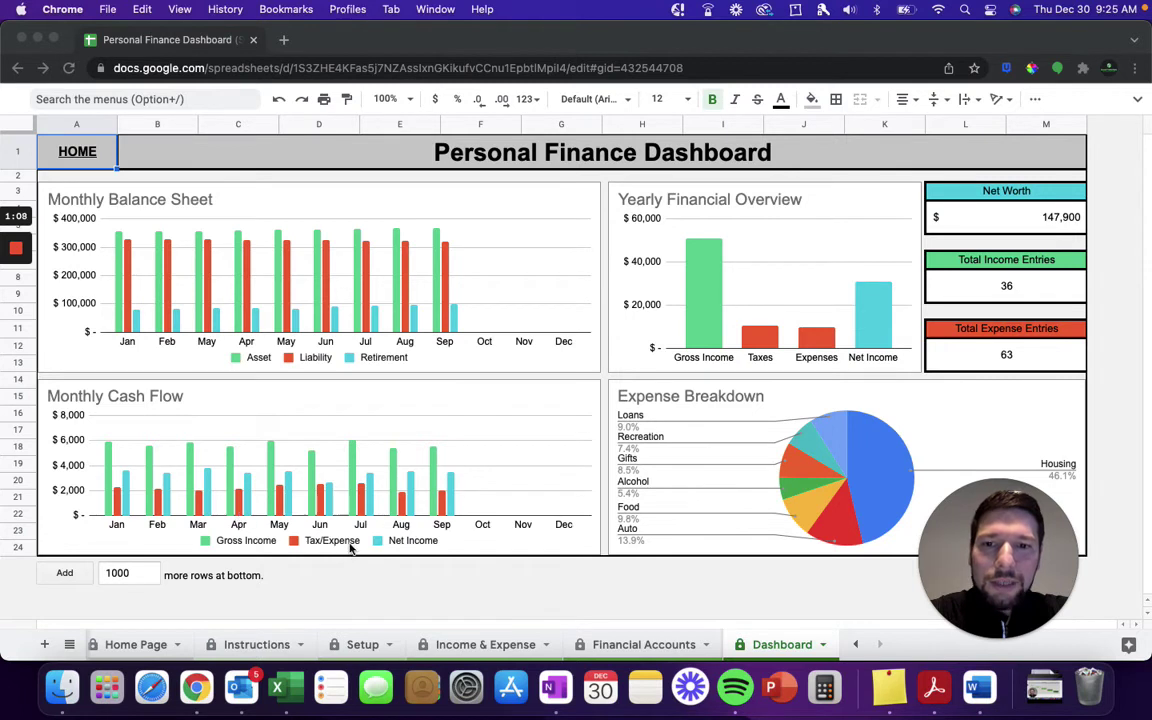
pyautogui.click(271, 459)
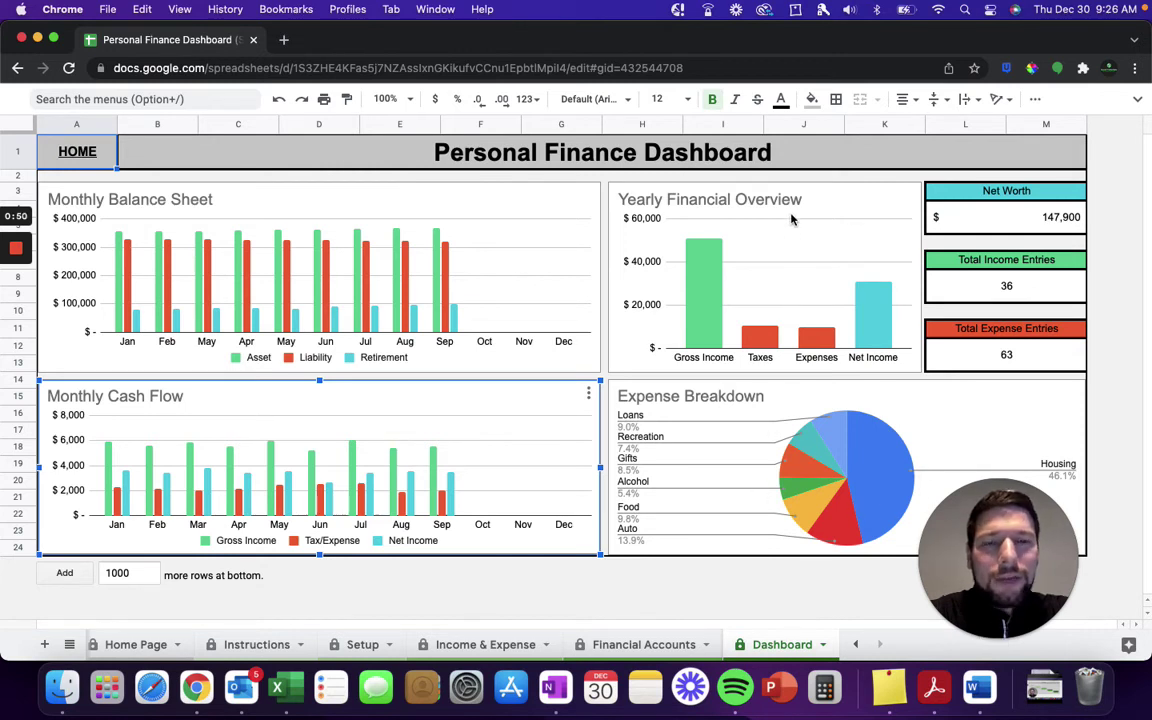
pyautogui.click(706, 291)
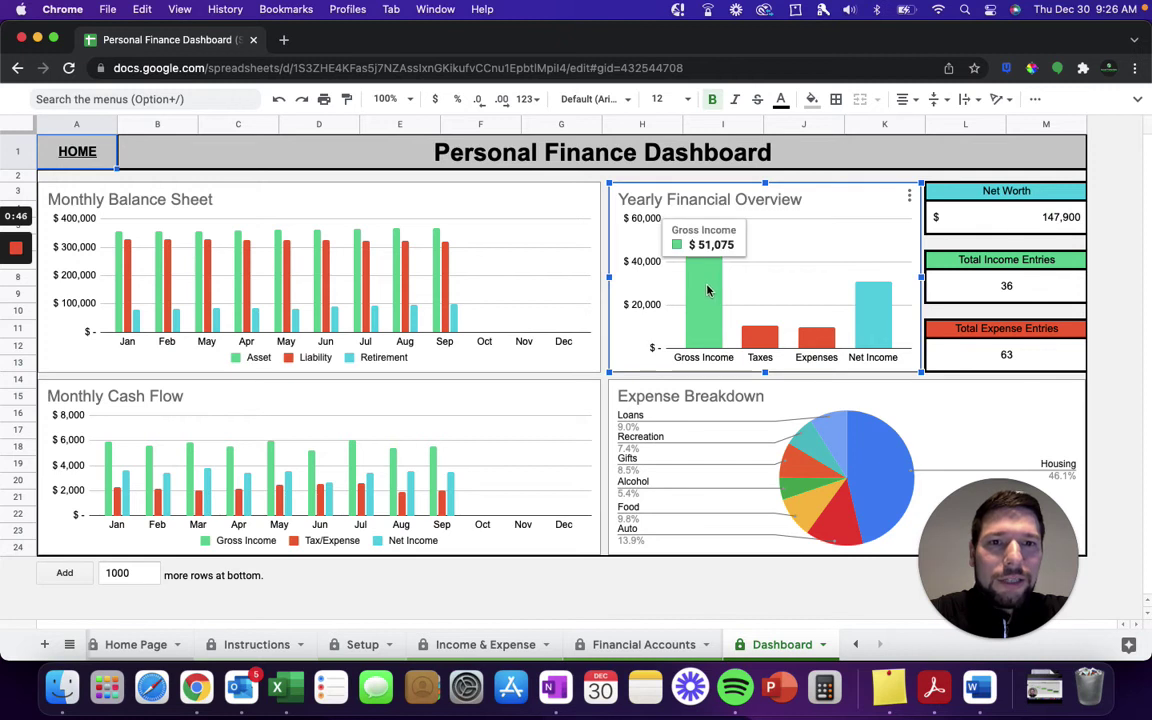
pyautogui.moveTo(768, 347)
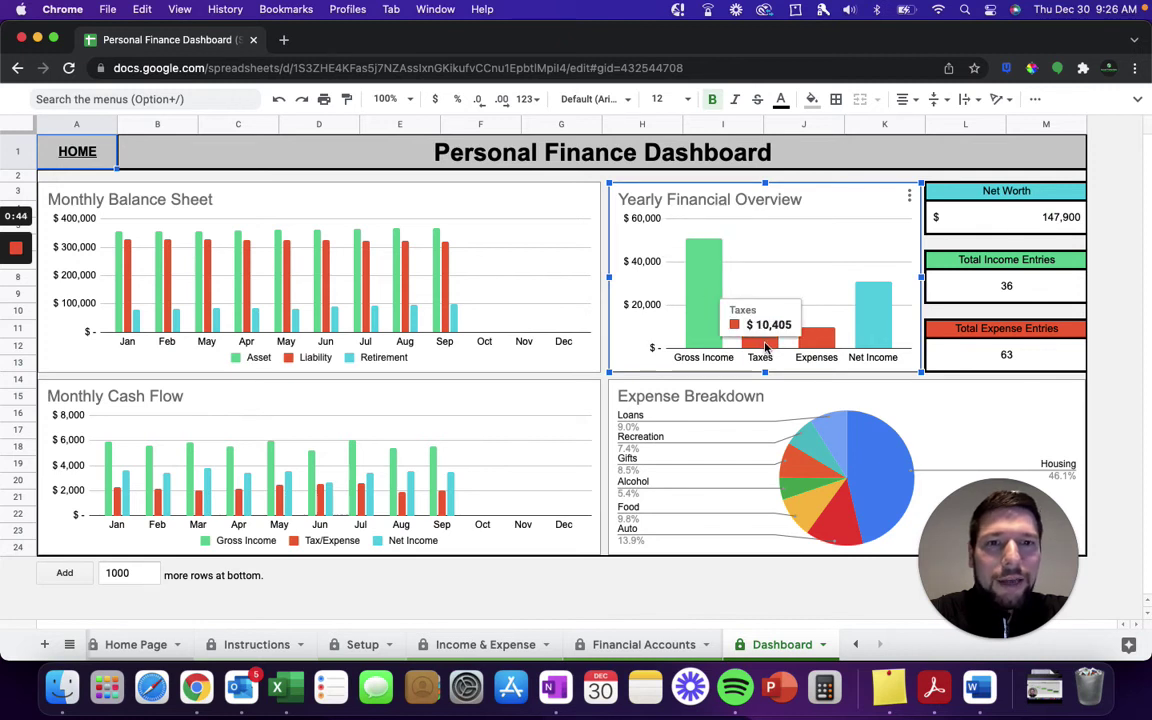
pyautogui.moveTo(818, 343)
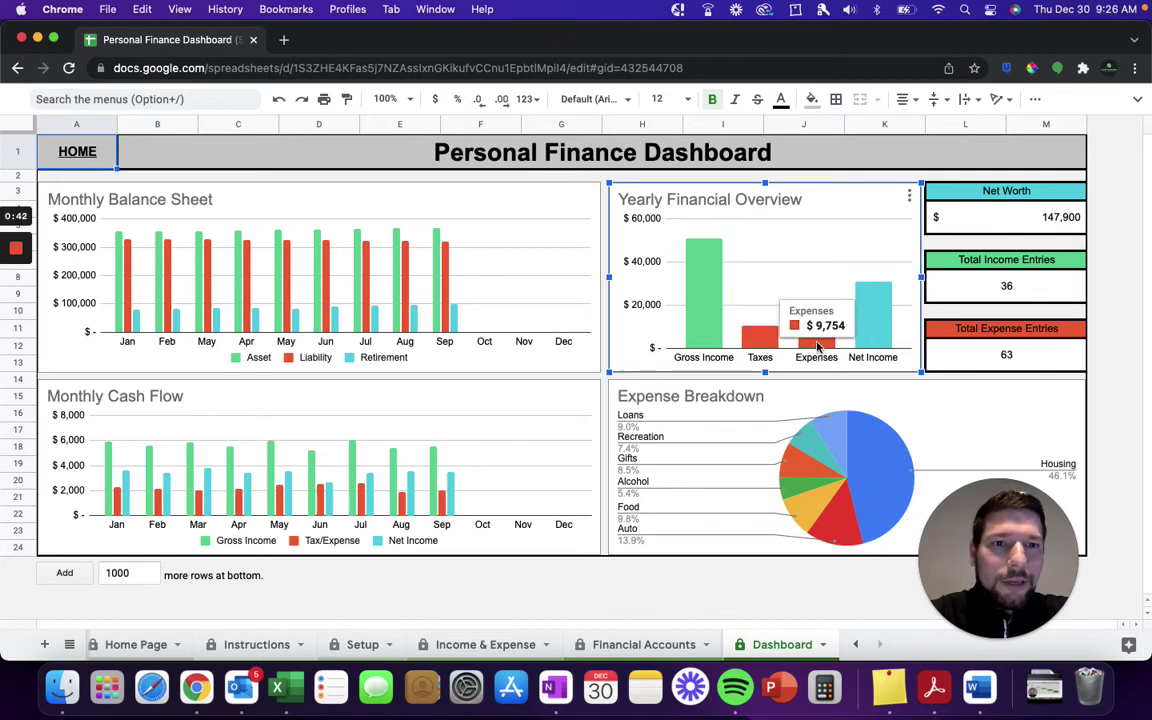
pyautogui.moveTo(871, 319)
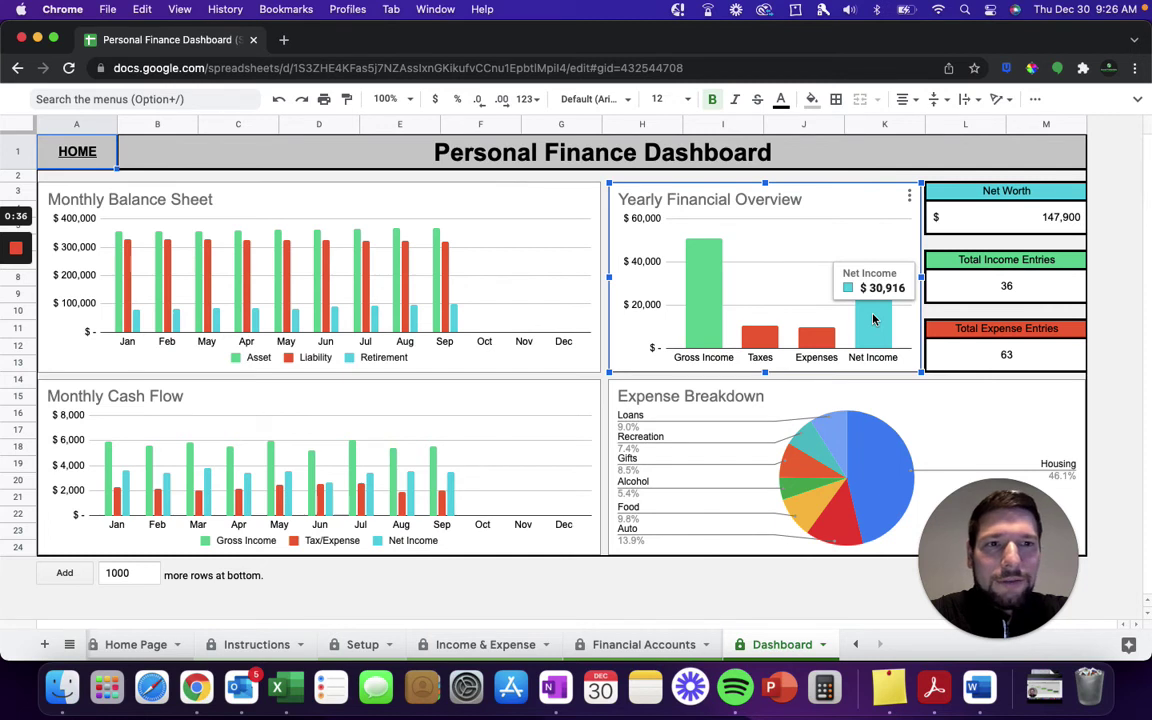
# - Inspect the Net Worth and Total Income Entries summary cells on the dashboard
pyautogui.click(981, 221)
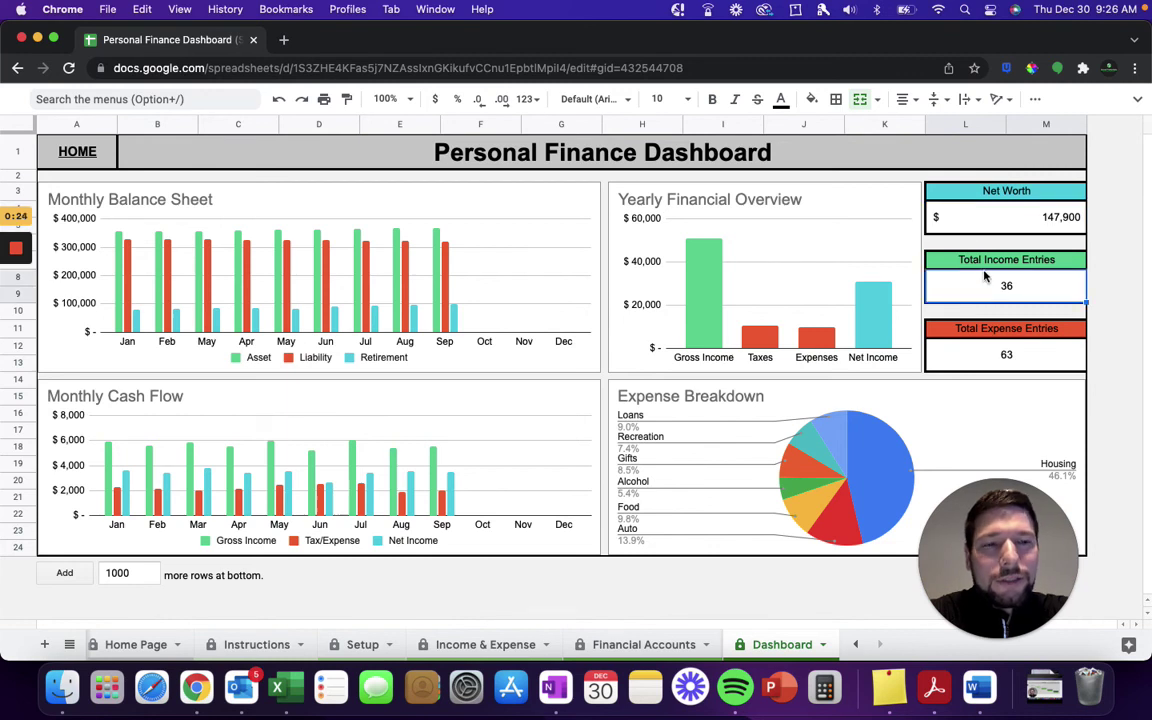
pyautogui.click(993, 294)
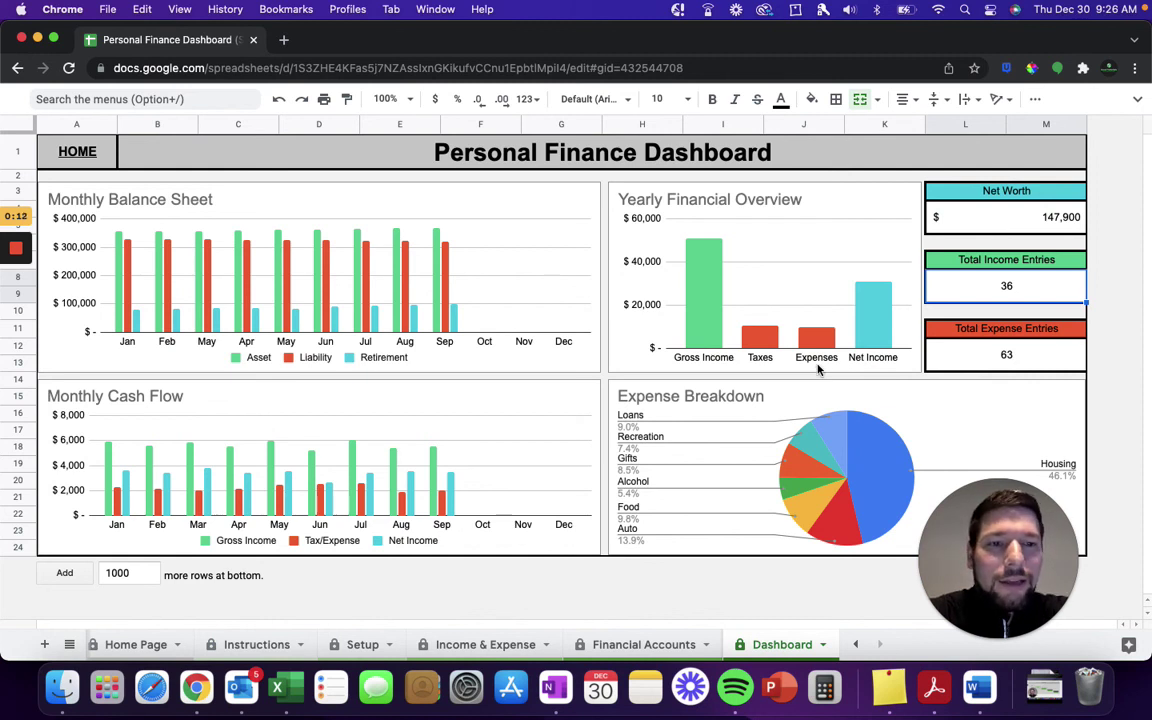
pyautogui.moveTo(19, 252)
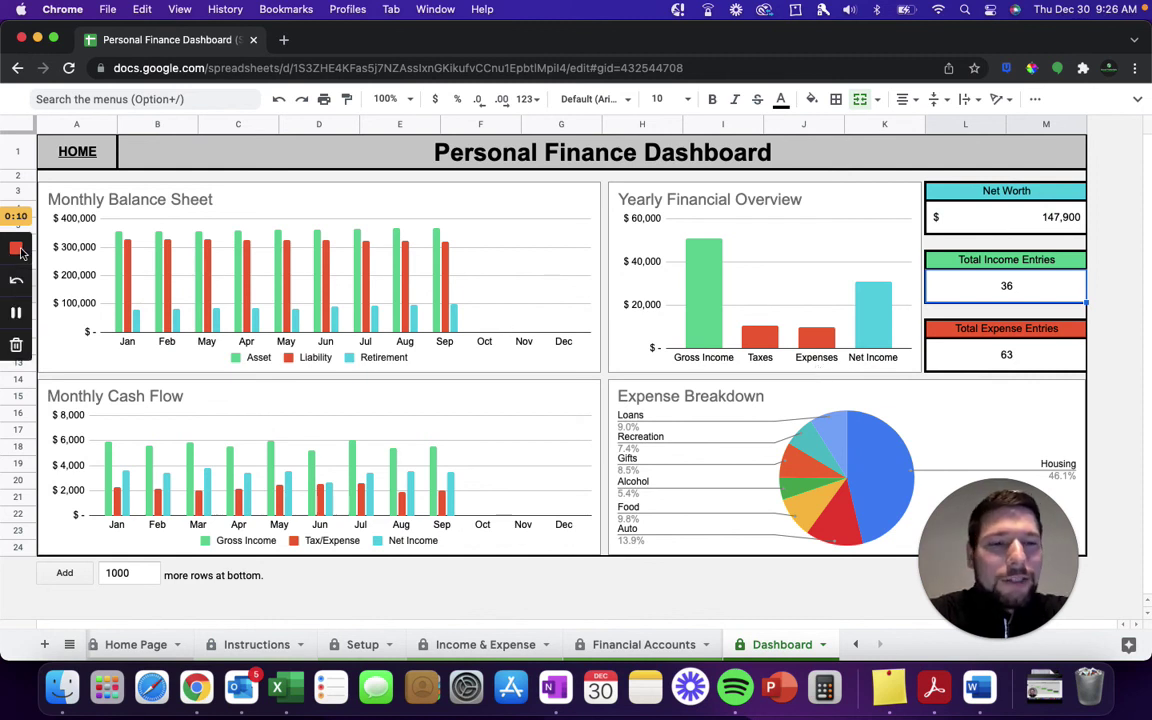